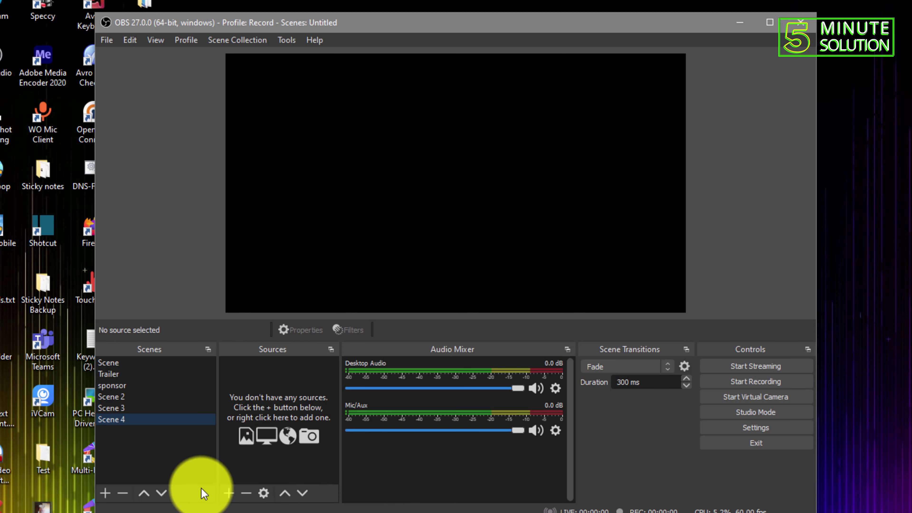
Add a new Display Capture source of the primary monitor to Scene 4, with cursor capture enabled
click(229, 493)
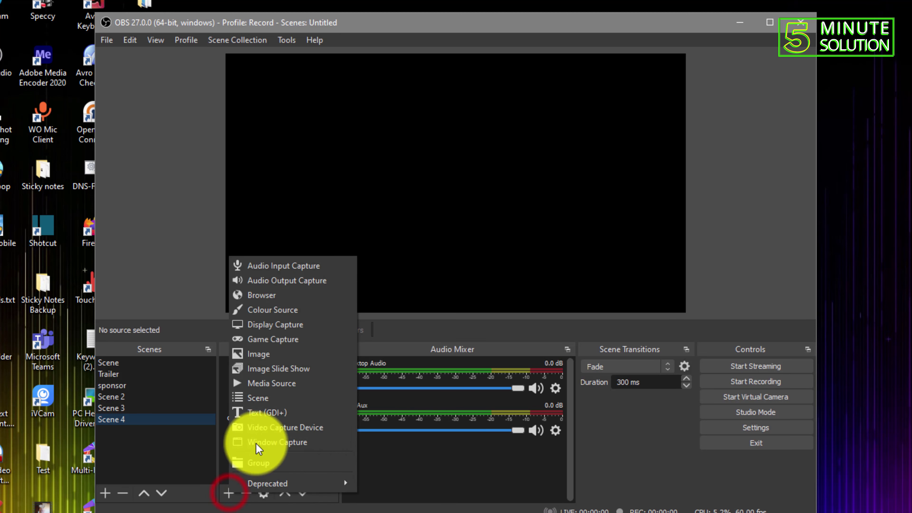
click(273, 327)
click(494, 370)
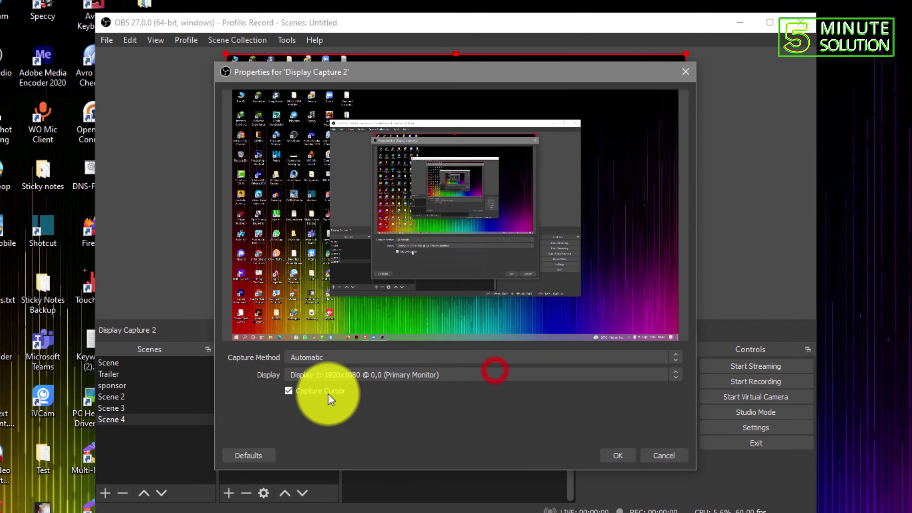
click(621, 460)
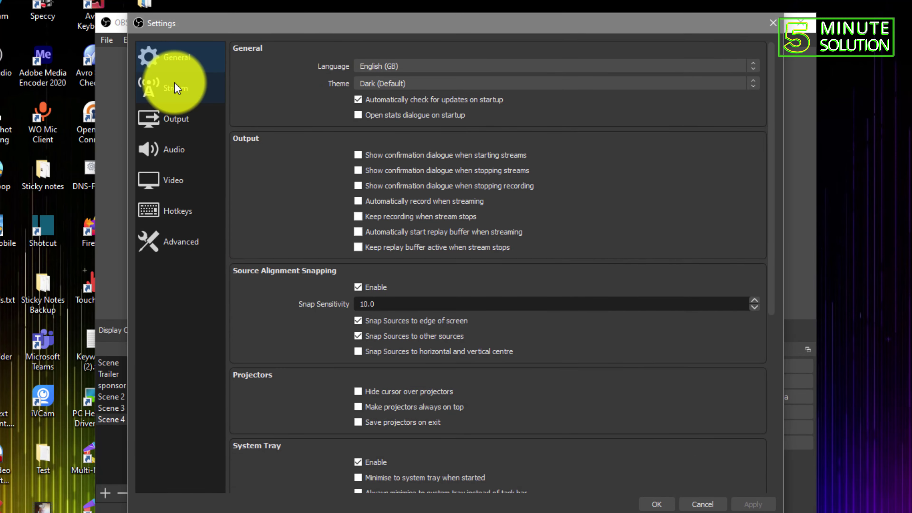
Examine the recording format, encoder and quality options in the output settings, choosing High Quality, Medium File Size
click(175, 86)
click(169, 144)
click(176, 119)
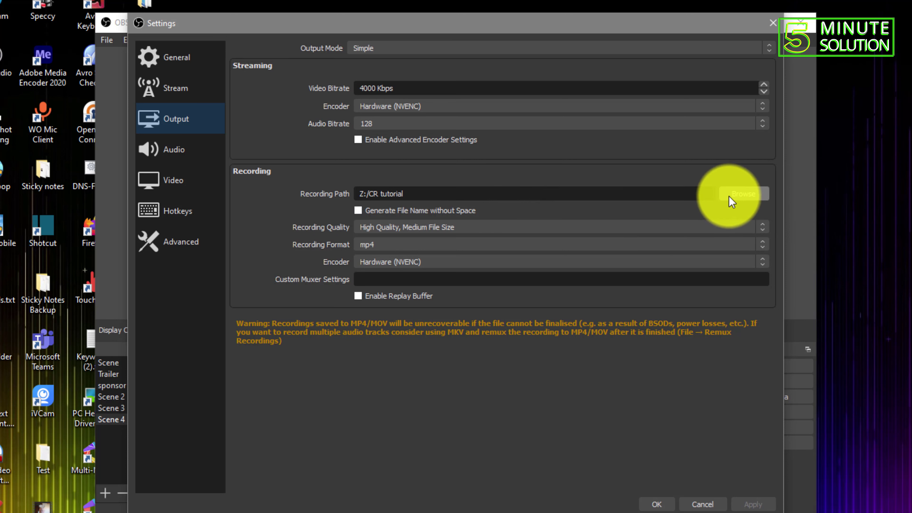
click(383, 246)
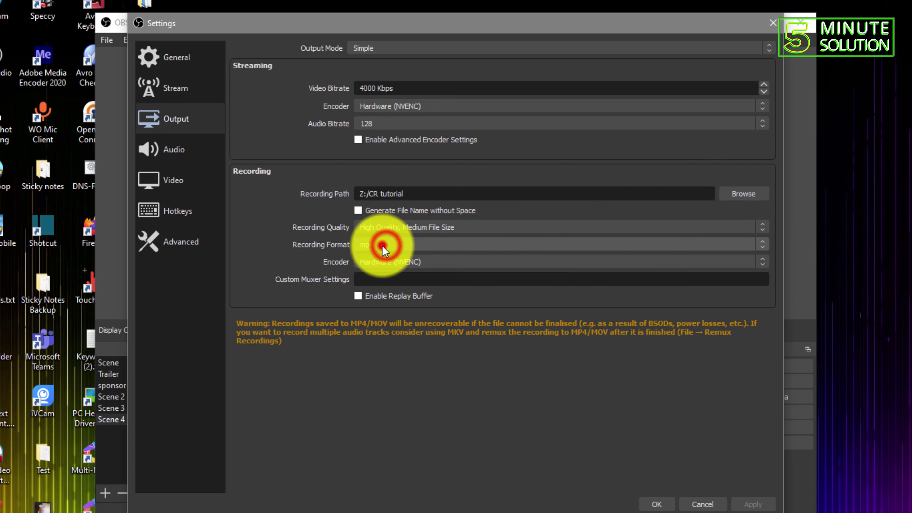
click(375, 261)
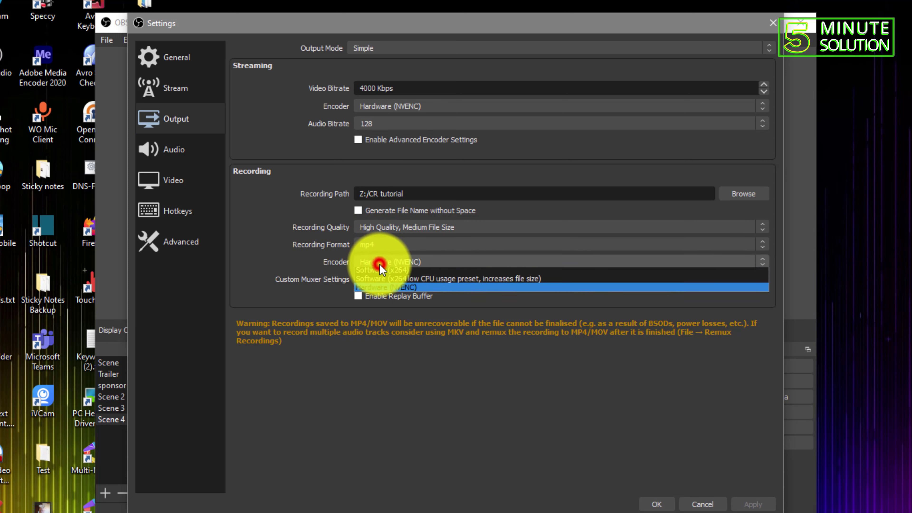
click(380, 266)
click(381, 228)
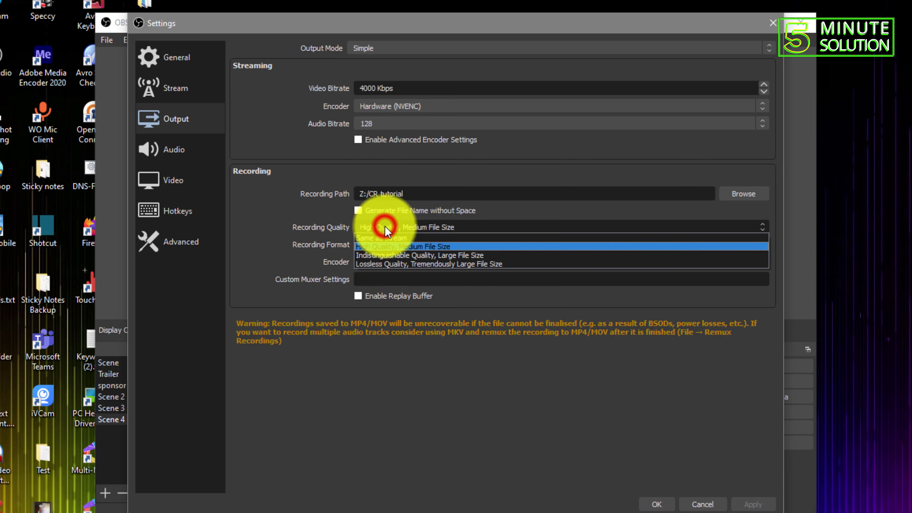
click(387, 227)
click(431, 227)
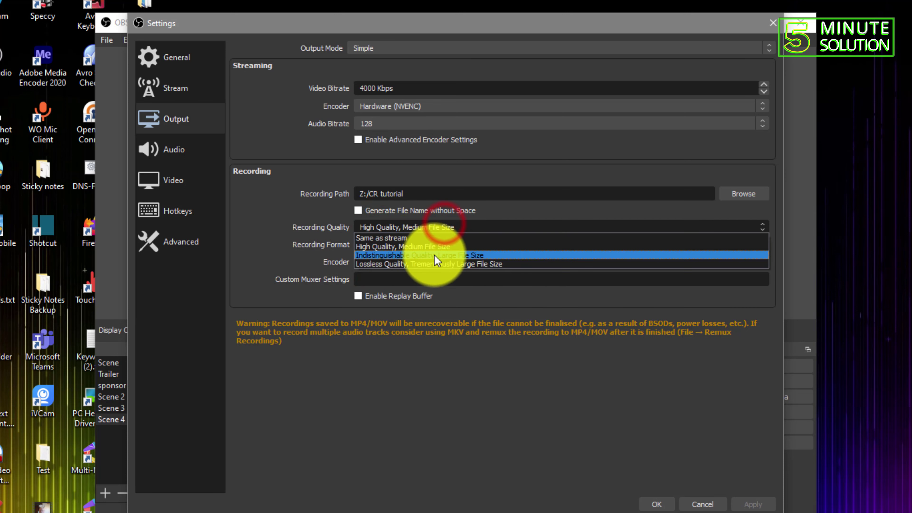
click(381, 246)
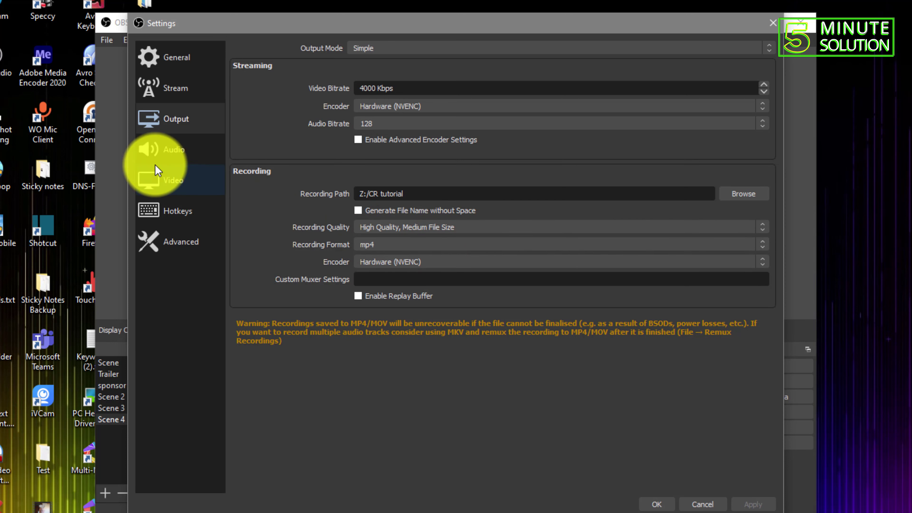
Check the base and output resolutions and the common FPS values in the video settings, and confirm the settings
click(166, 190)
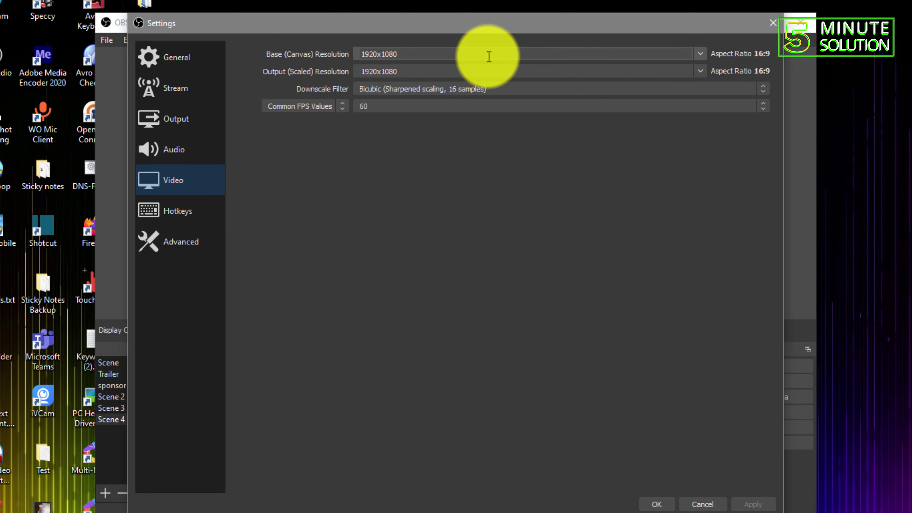
click(399, 106)
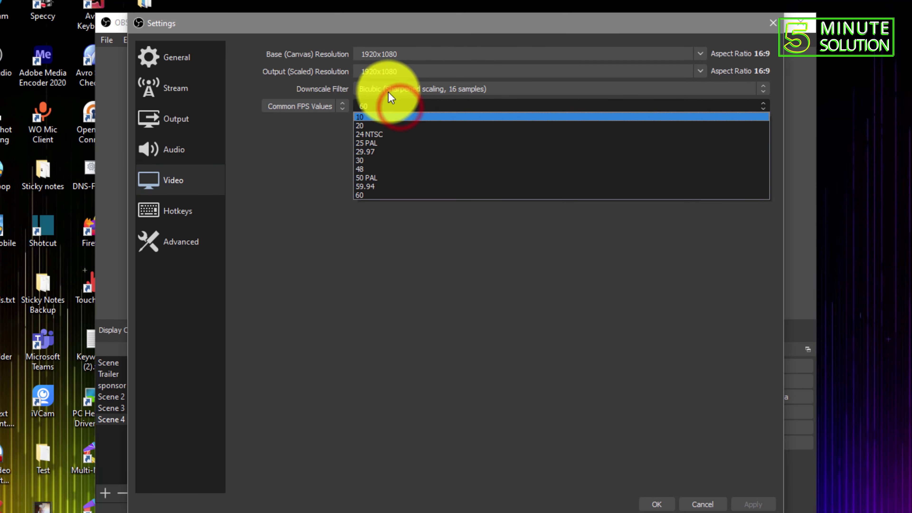
click(381, 106)
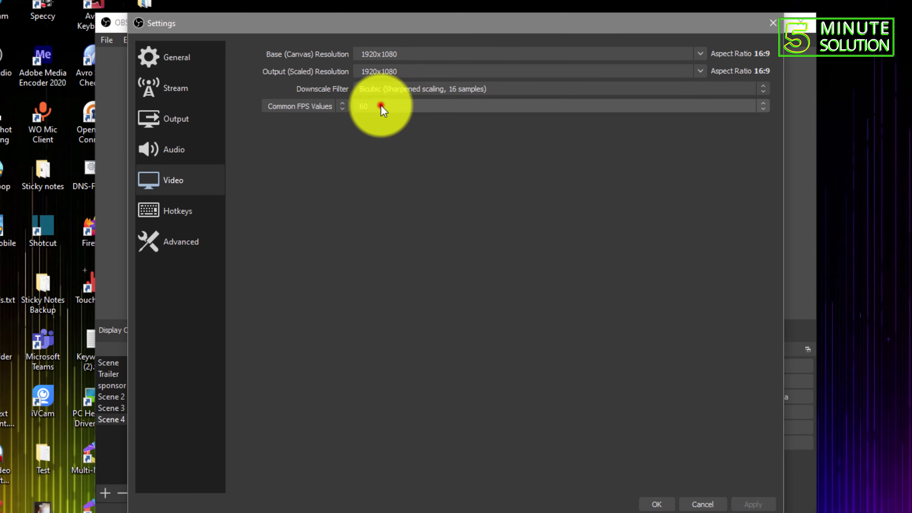
click(658, 504)
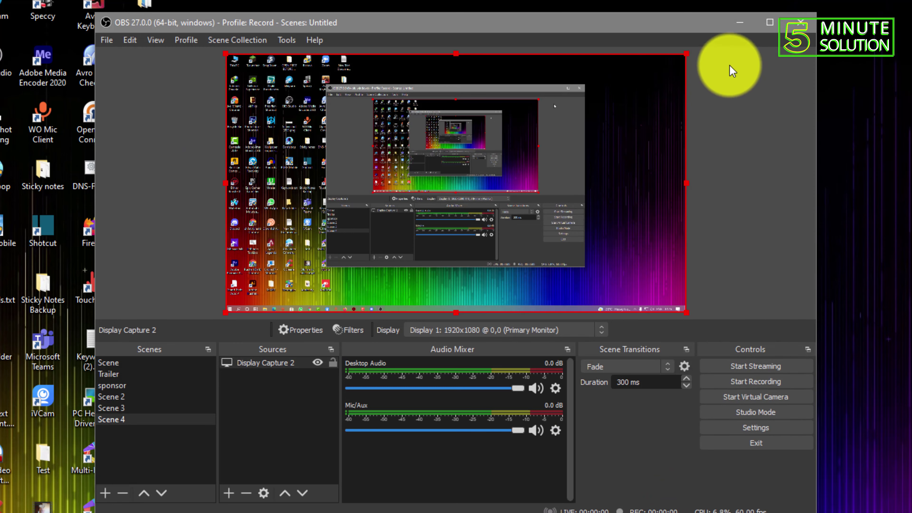
Start recording, minimize the window, and switch to Discord to open the 1971 OFFICIAL server
click(739, 23)
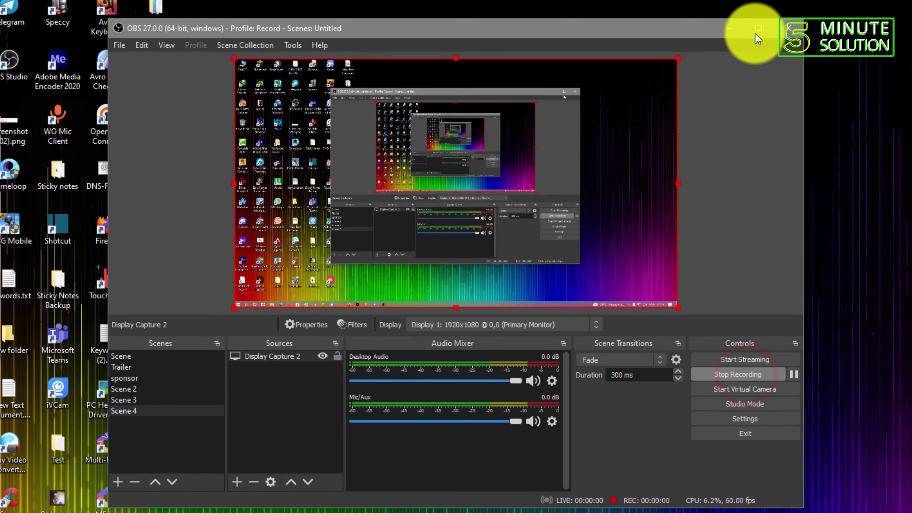
click(739, 23)
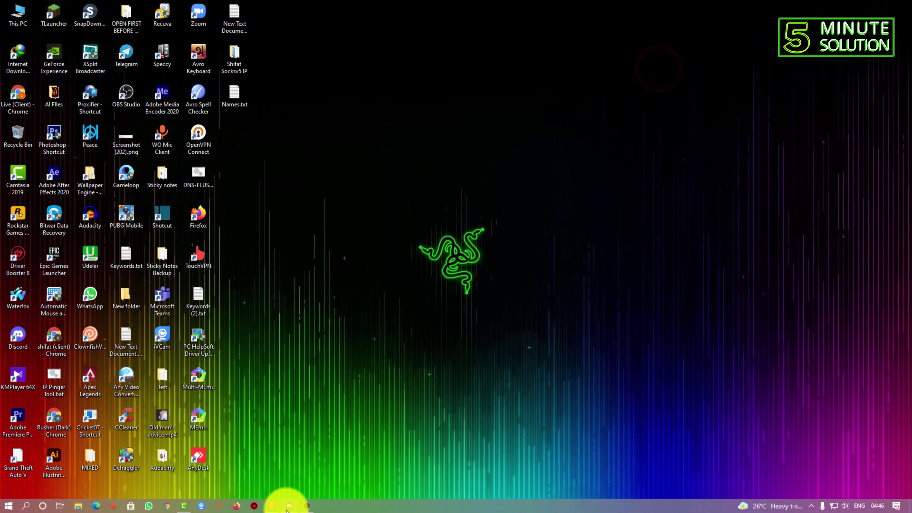
click(287, 507)
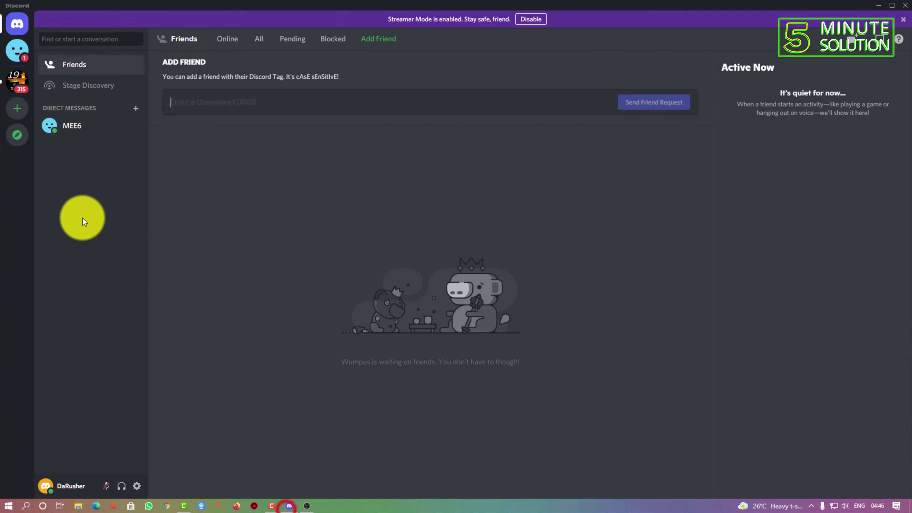
click(16, 87)
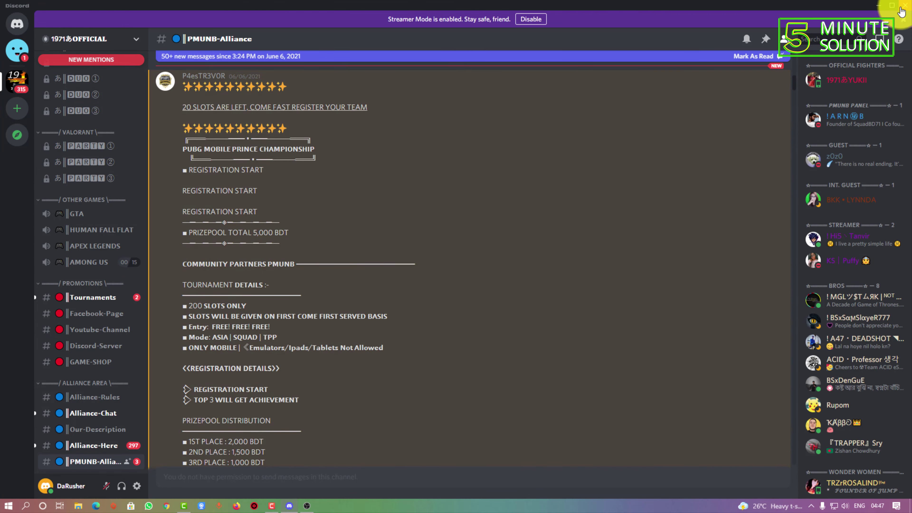
Minimize Discord, return to OBS Studio, and look at the Mic/Aux options in the audio mixer
click(880, 6)
click(308, 507)
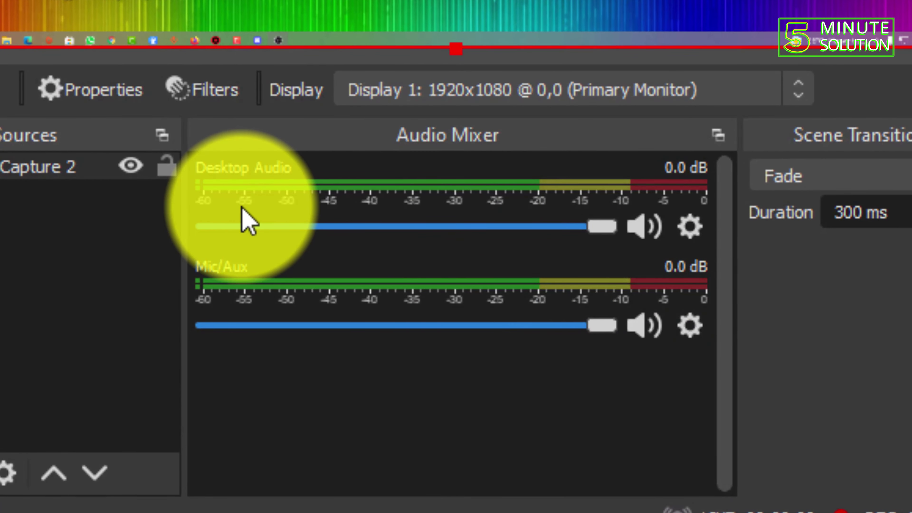
click(698, 334)
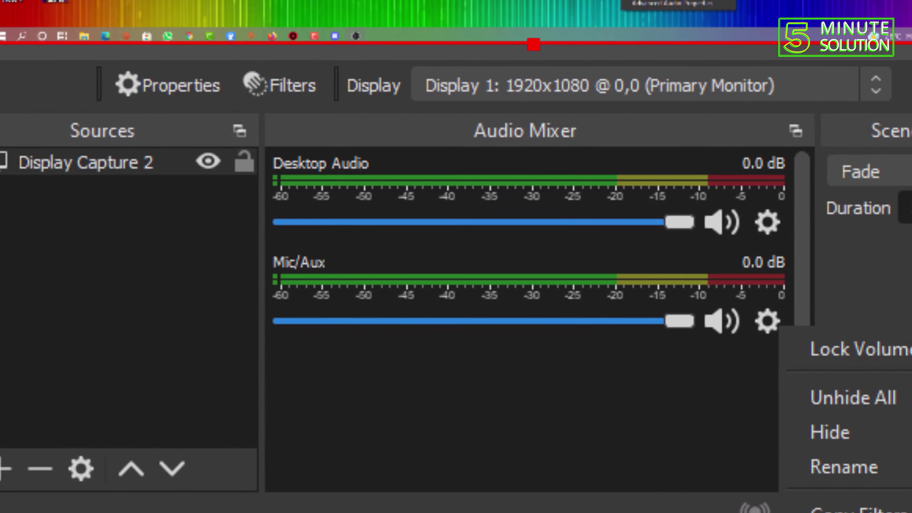
click(206, 362)
Add a new Audio Output Capture source using Speakers (Realtek High Definition Audio) as its device
click(347, 433)
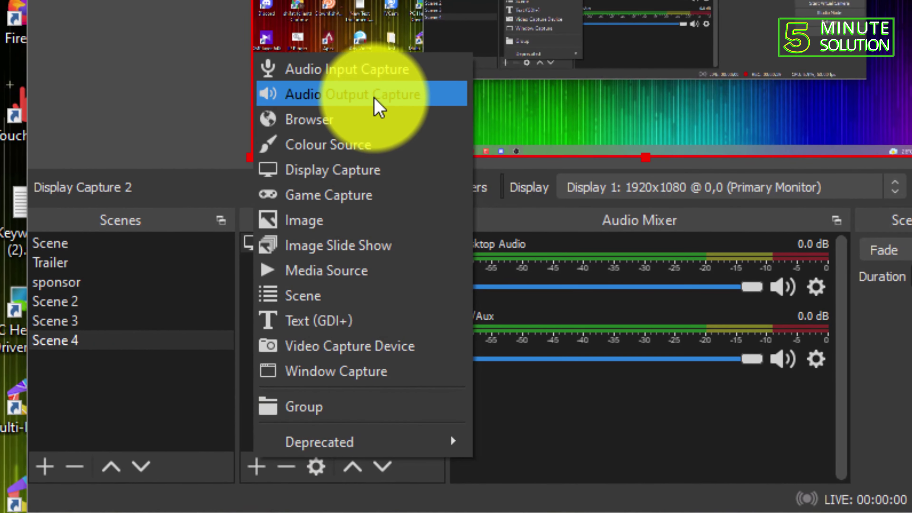
click(377, 95)
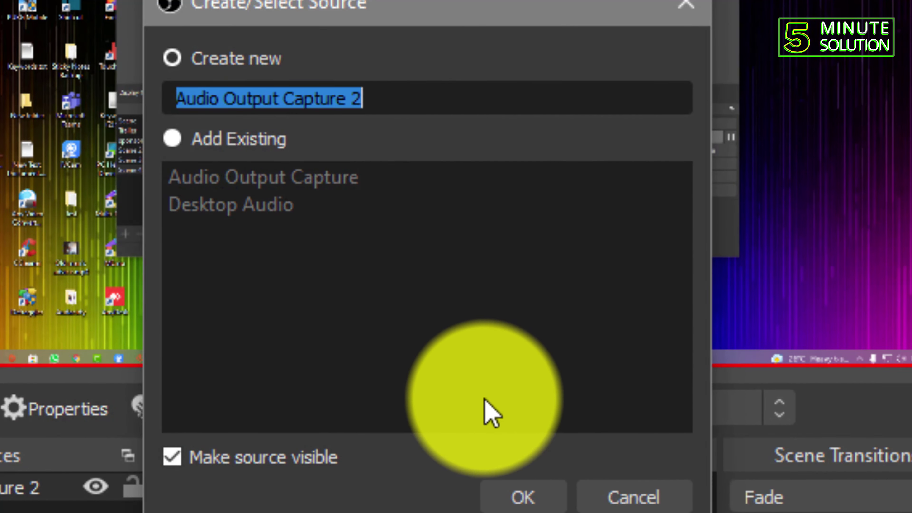
click(524, 498)
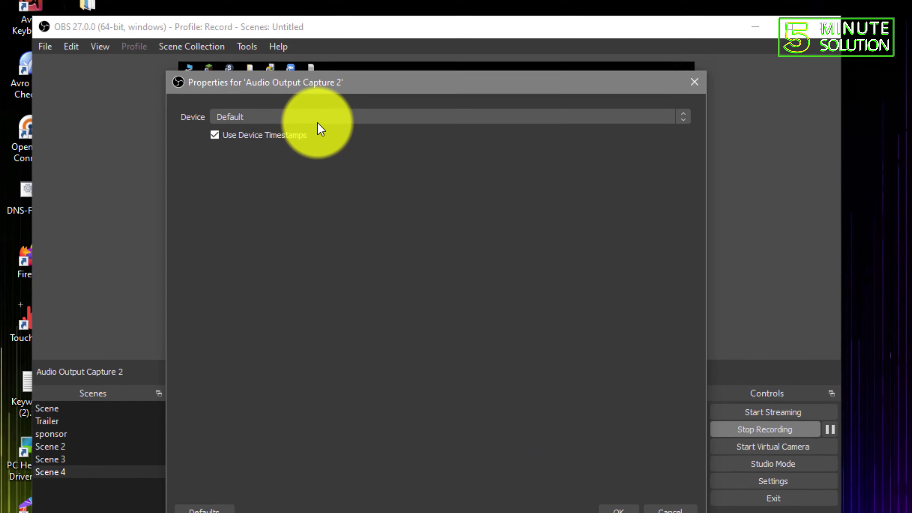
click(318, 120)
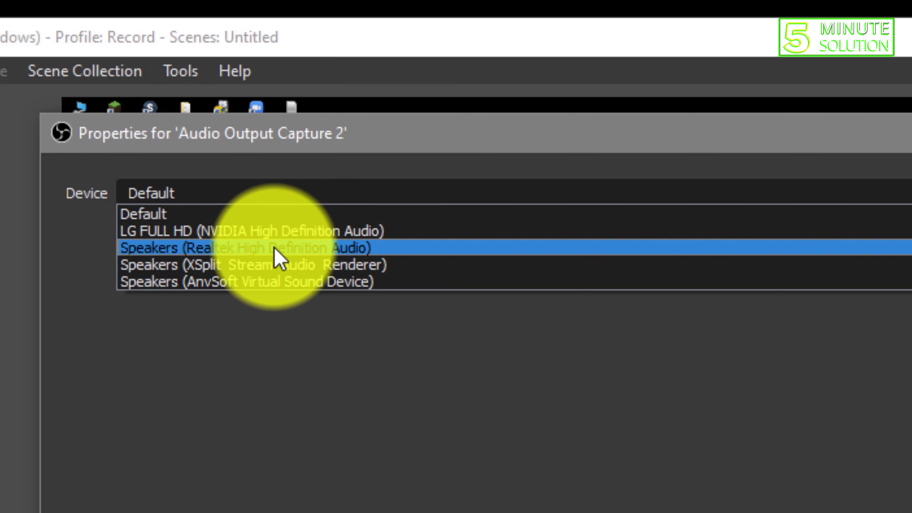
click(278, 255)
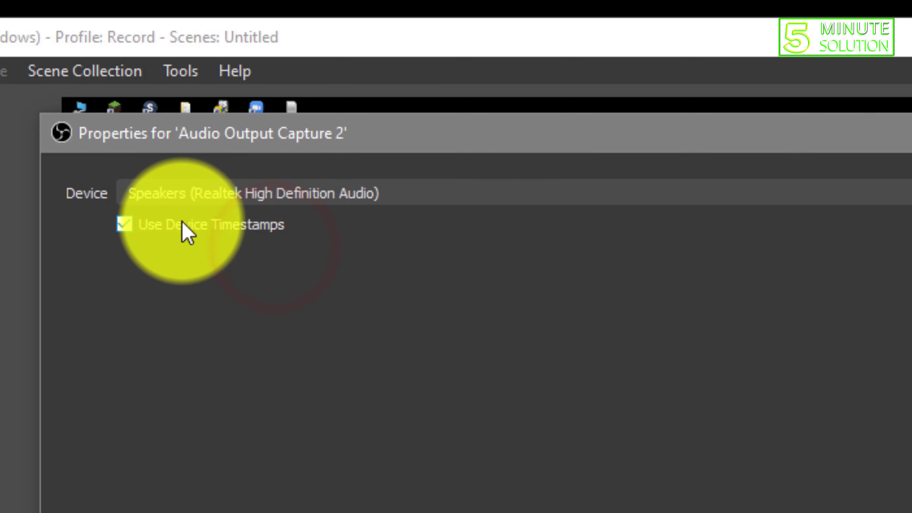
key(Return)
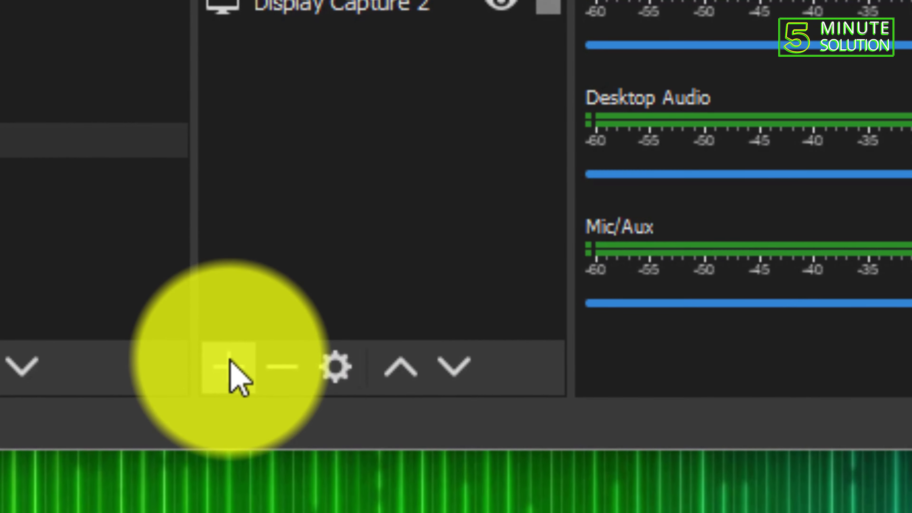
Add a new Audio Input Capture source using Microphone (AUDIO 2.0) as its device
click(295, 403)
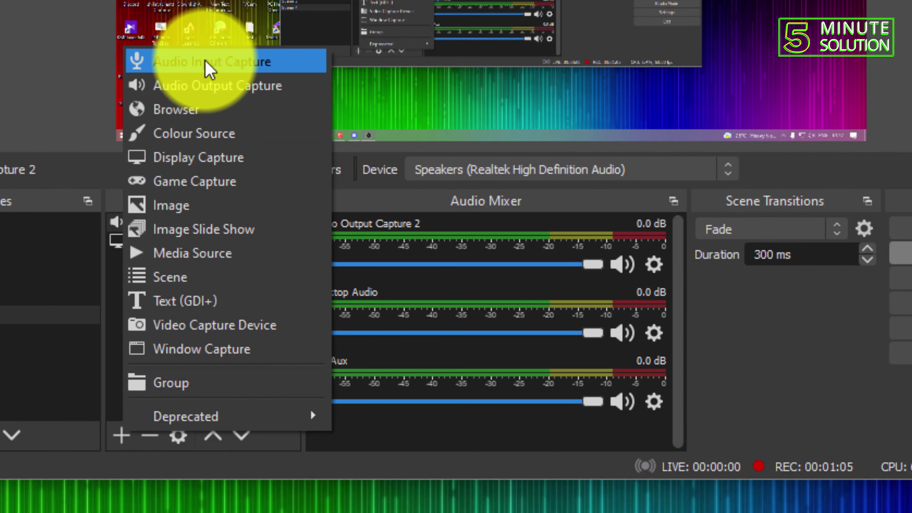
click(204, 67)
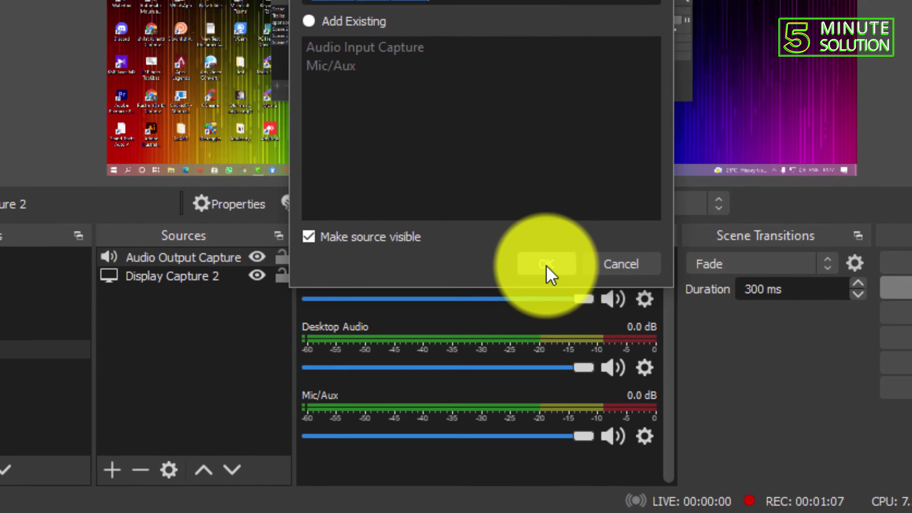
click(547, 265)
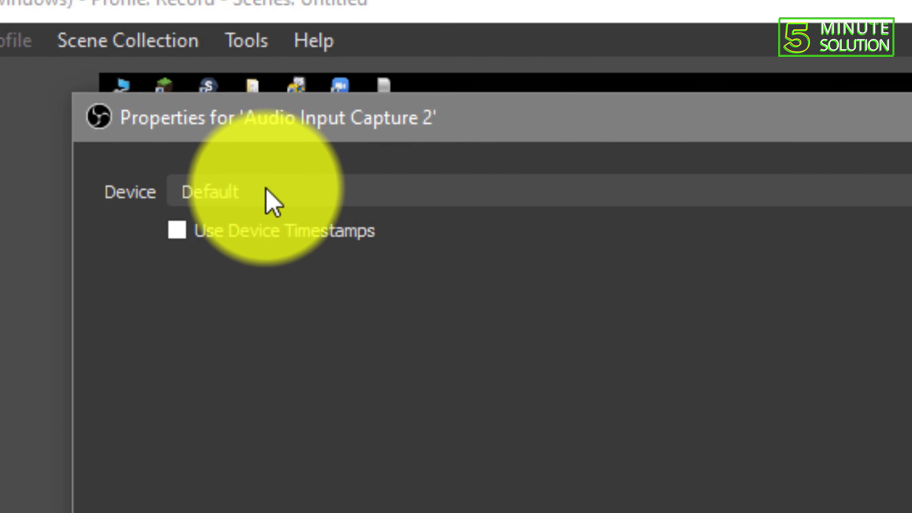
click(241, 145)
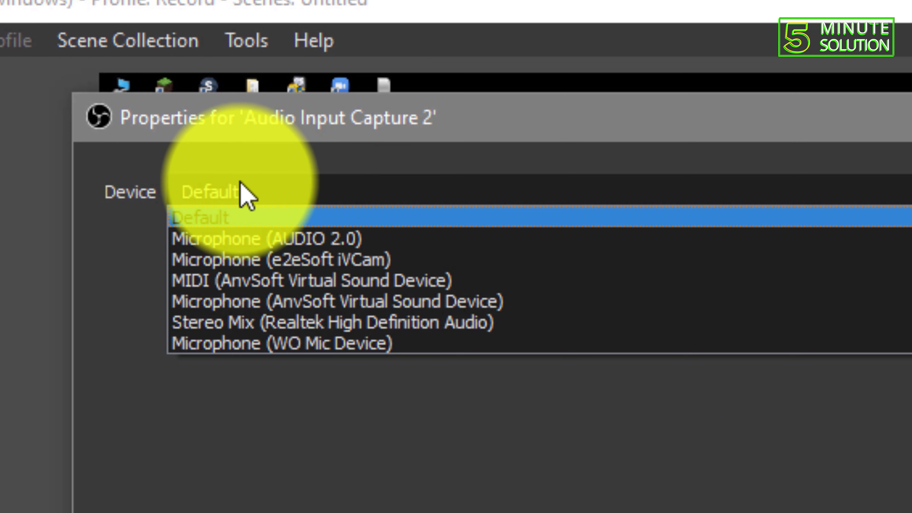
click(264, 239)
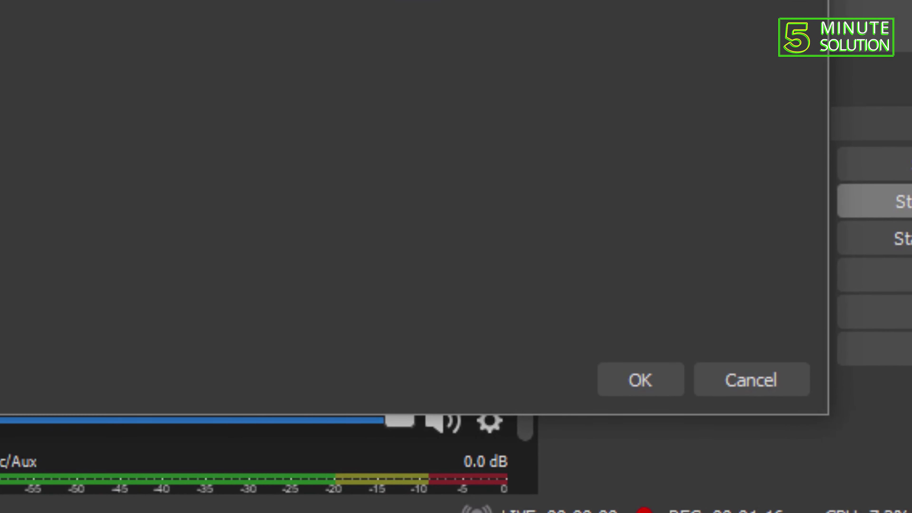
click(635, 386)
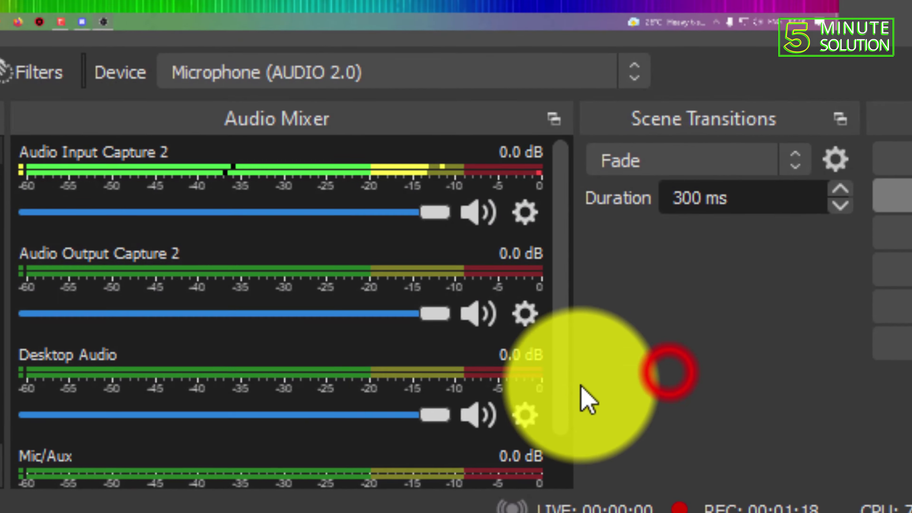
Examine the levels of all audio input, output, desktop and microphone channels in the audio mixer
scroll(261, 286, down, 1)
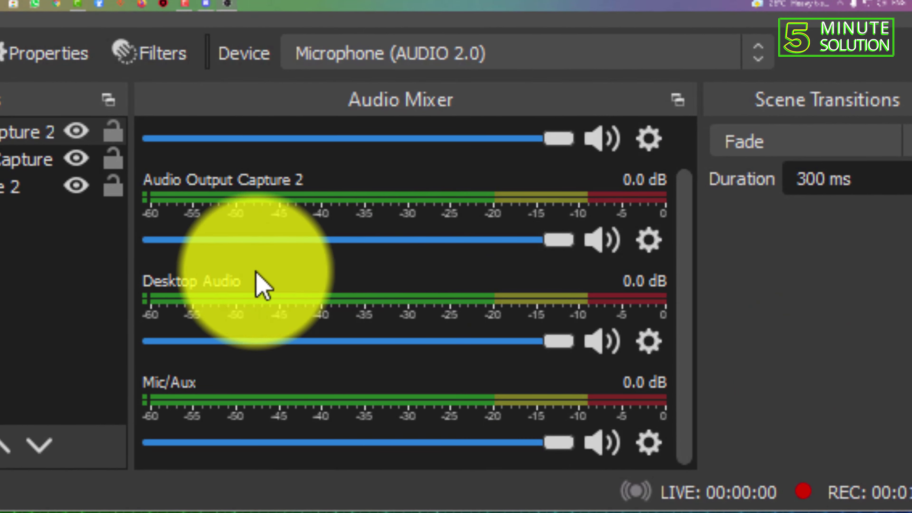
scroll(401, 418, up, 1)
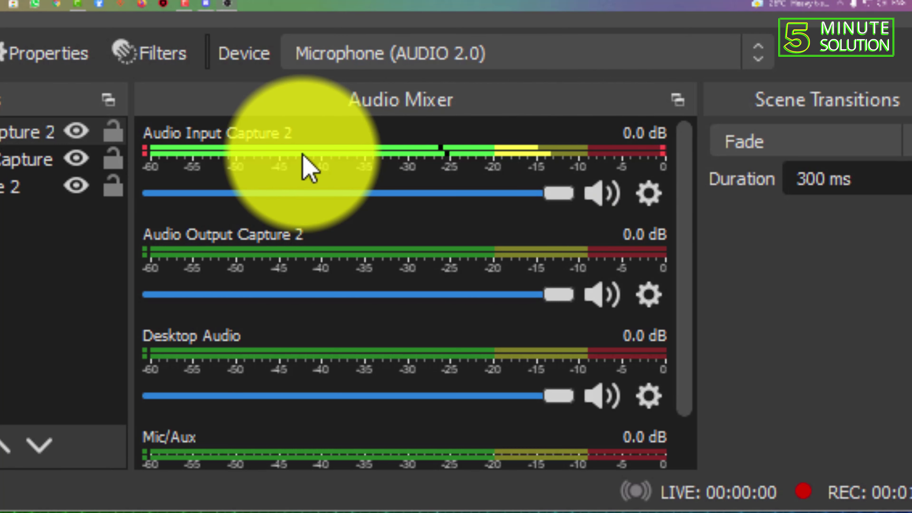
scroll(230, 431, down, 2)
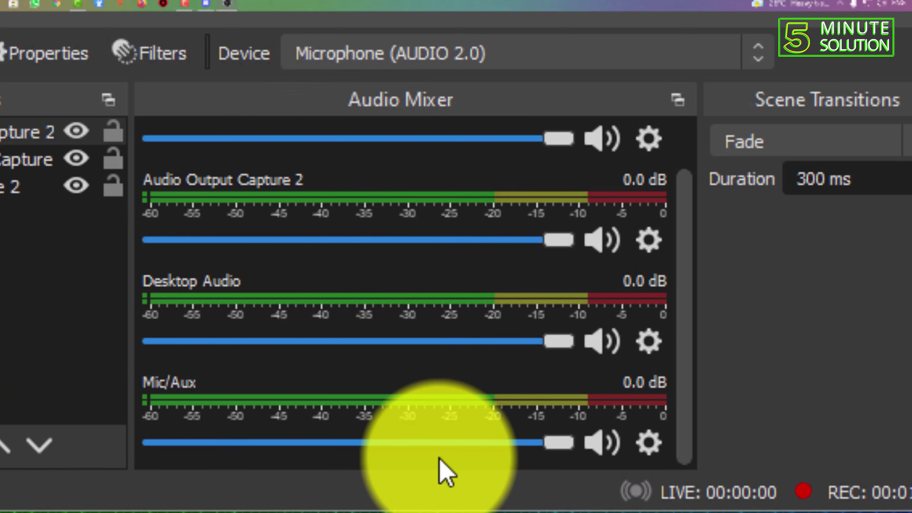
scroll(257, 338, up, 2)
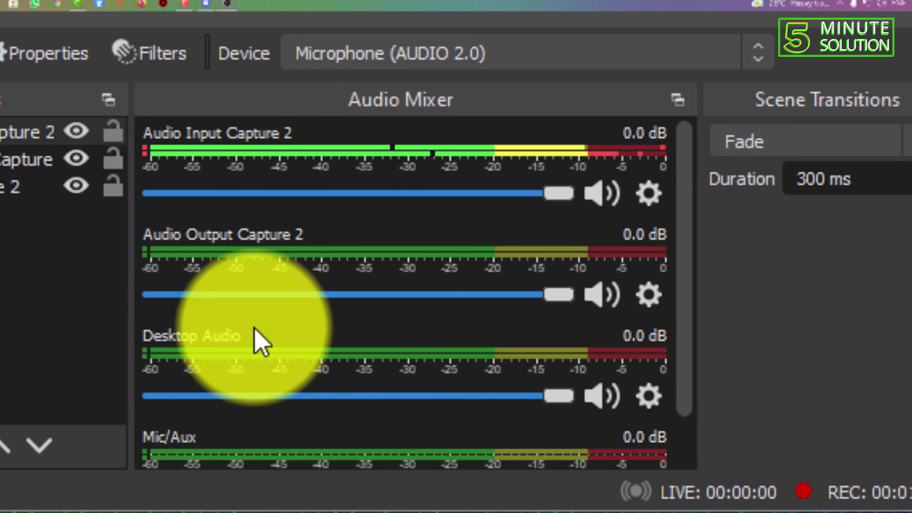
Mute the Mic/Aux channel in the audio mixer
scroll(259, 345, down, 2)
click(275, 300)
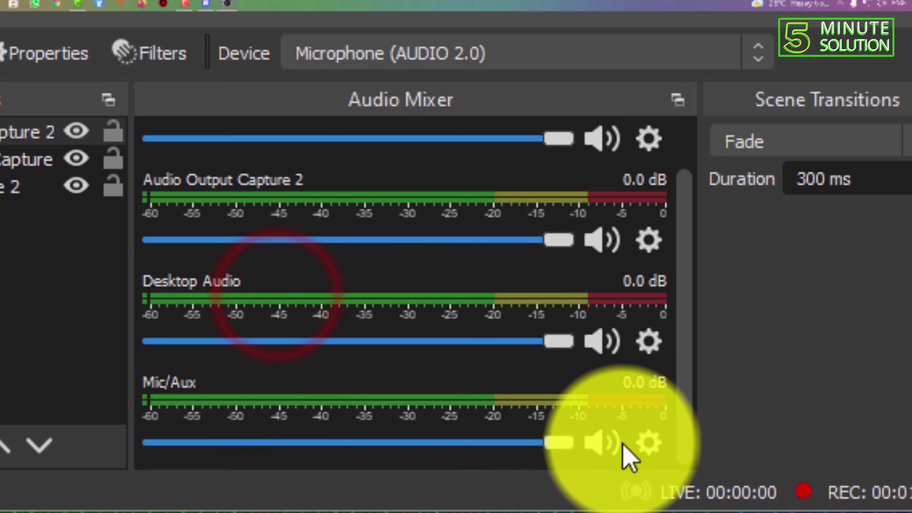
click(603, 441)
scroll(526, 388, up, 2)
scroll(564, 388, down, 2)
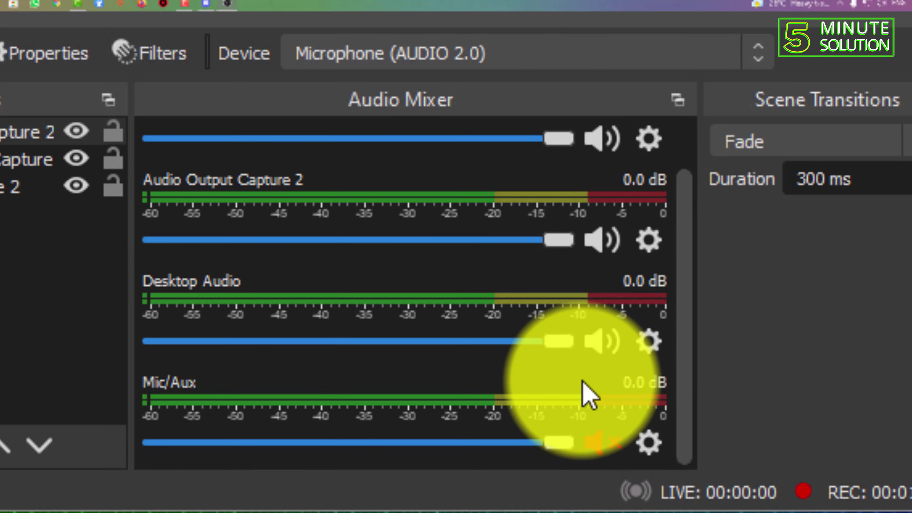
scroll(208, 300, up, 2)
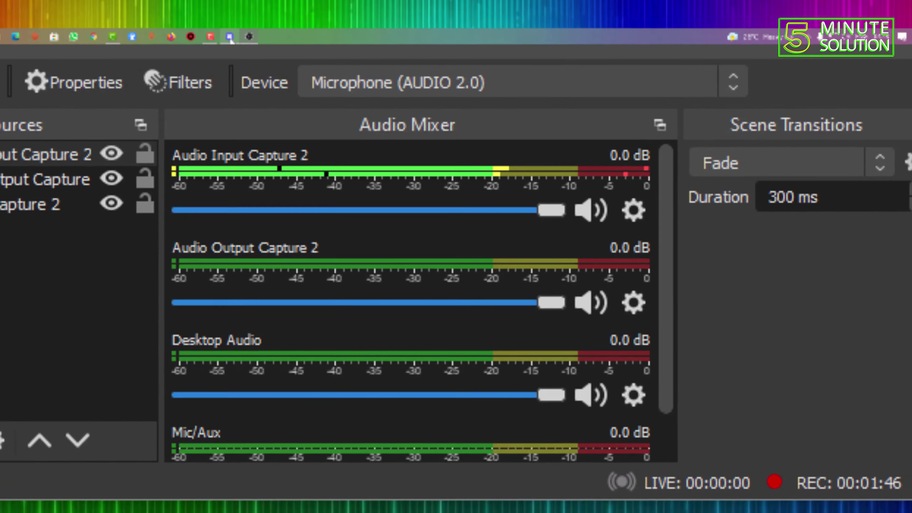
Switch to Discord and open the user volume options for the Groovy bot in its voice channel
click(289, 506)
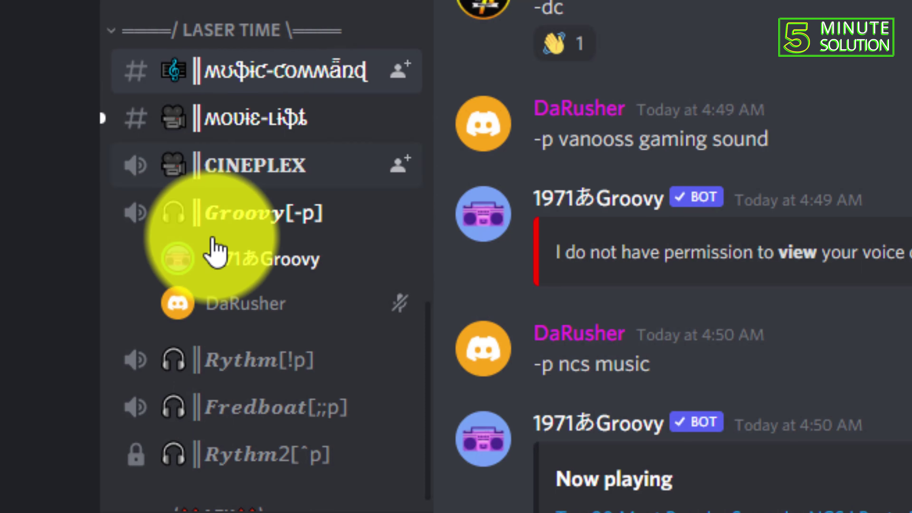
mouse_move(221, 238)
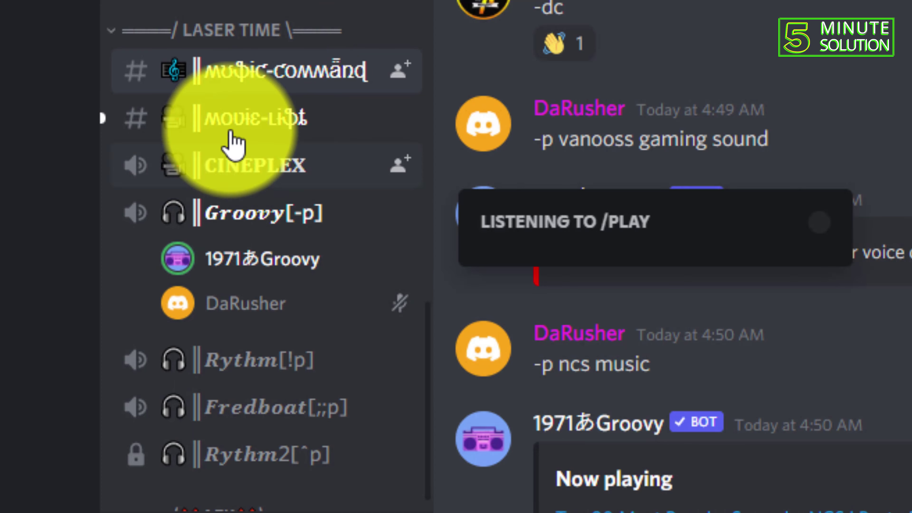
right_click(261, 253)
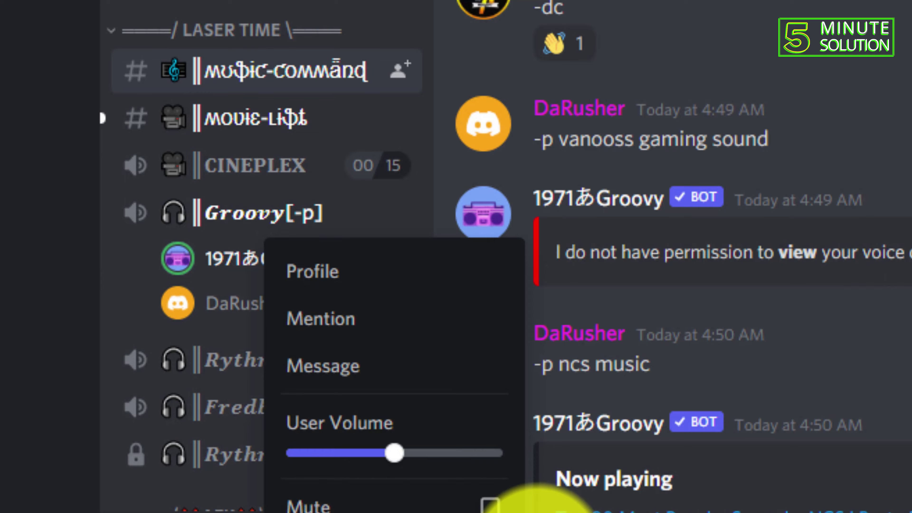
Return to OBS Studio, mute Audio Output Capture 2, and compare it with the Desktop Audio and Mic/Aux channels
key(alt+Tab)
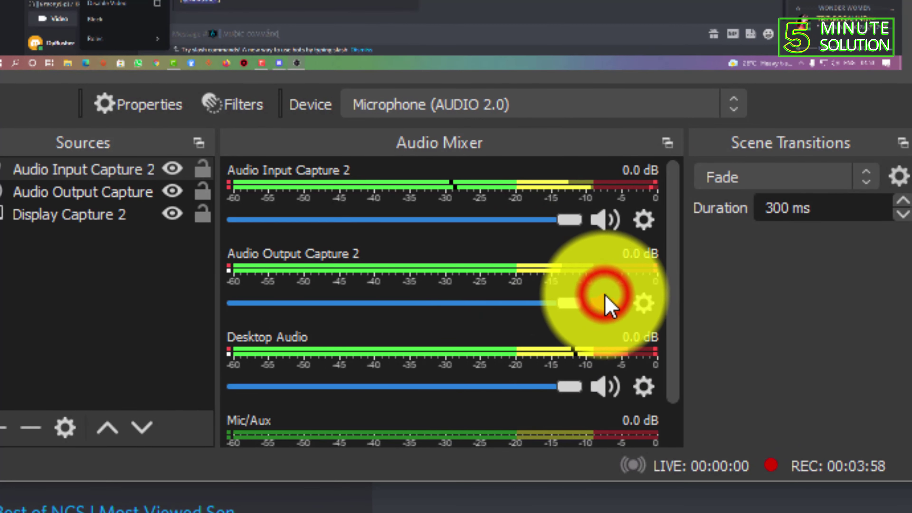
click(605, 298)
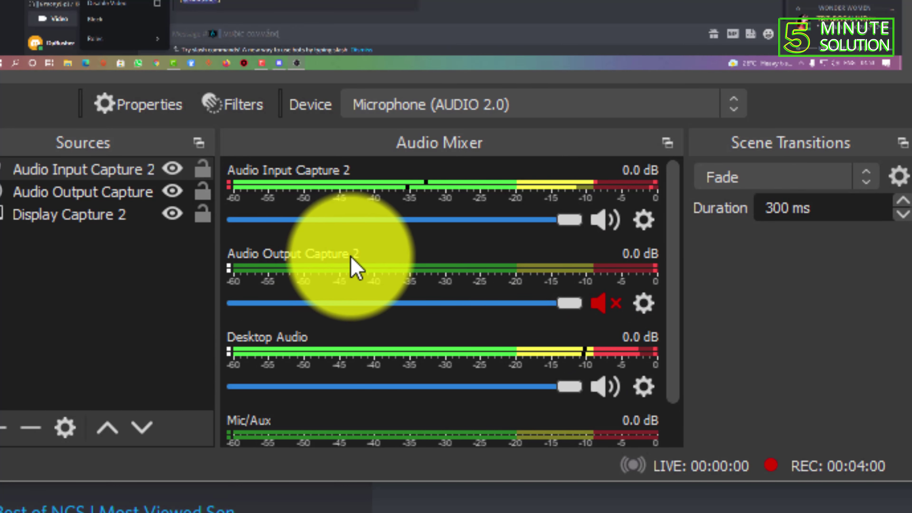
scroll(377, 283, down, 2)
scroll(413, 309, up, 2)
scroll(413, 331, down, 2)
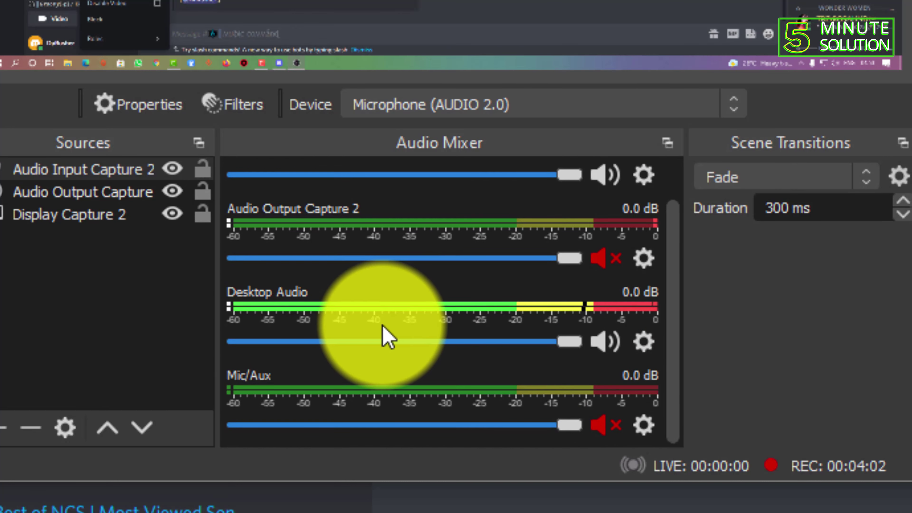
scroll(344, 311, up, 2)
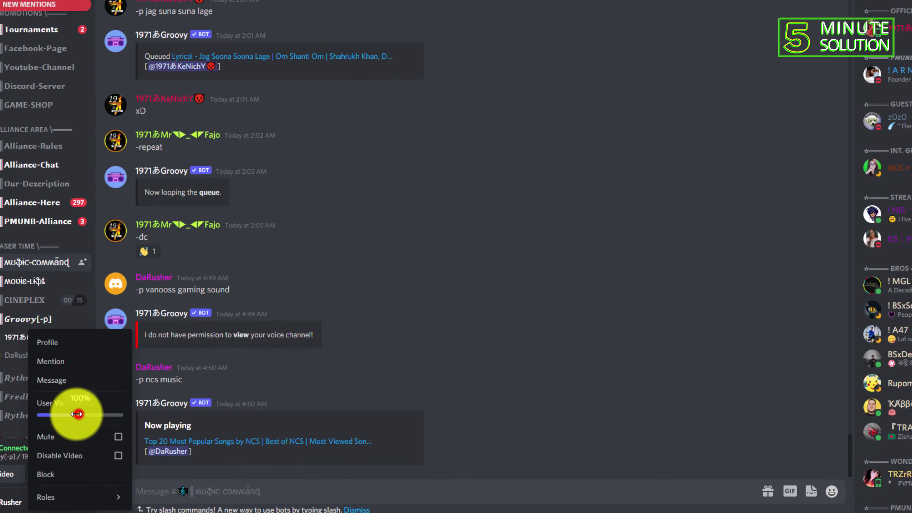
Lower the Groovy bot's user volume in Discord and check the resulting audio levels in the OBS Studio mixer
drag(77, 413, 121, 411)
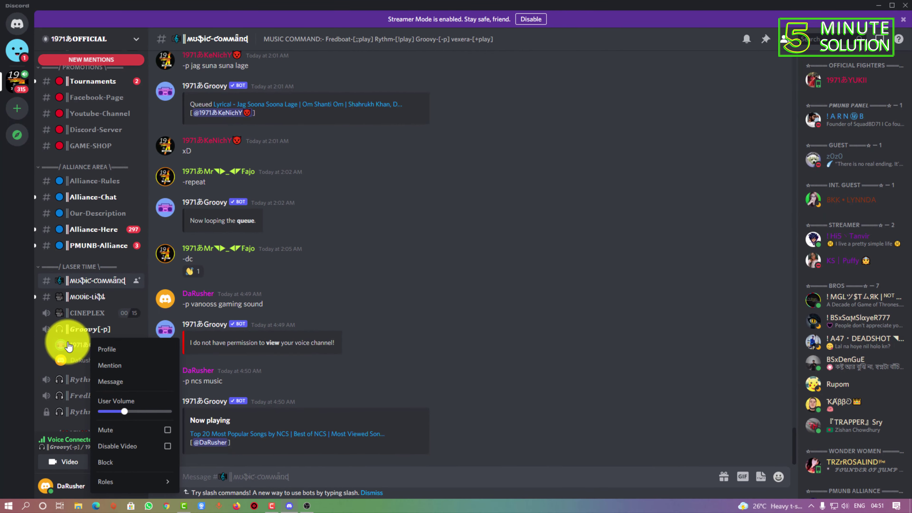
click(67, 345)
right_click(77, 345)
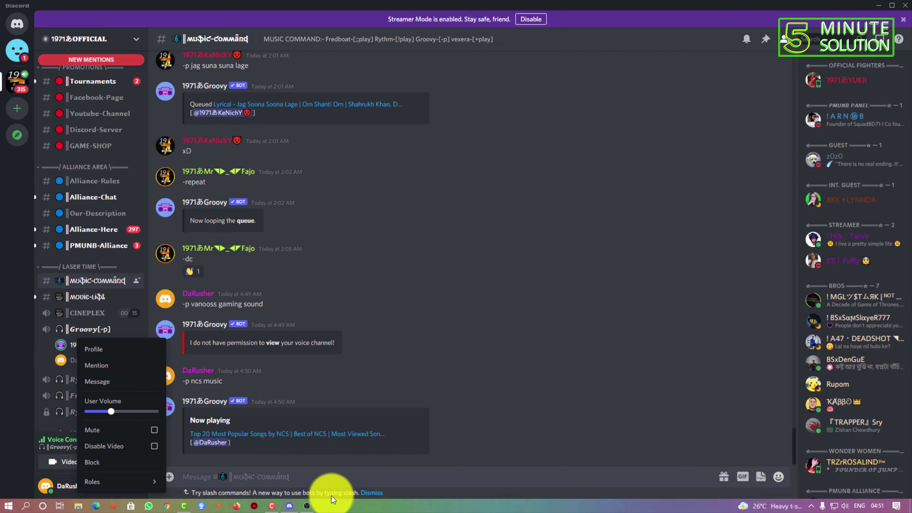
click(309, 506)
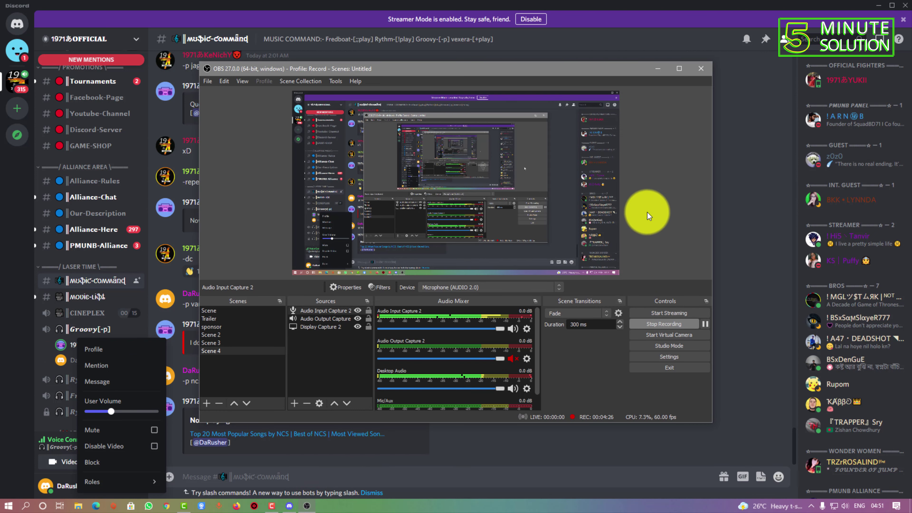
click(660, 69)
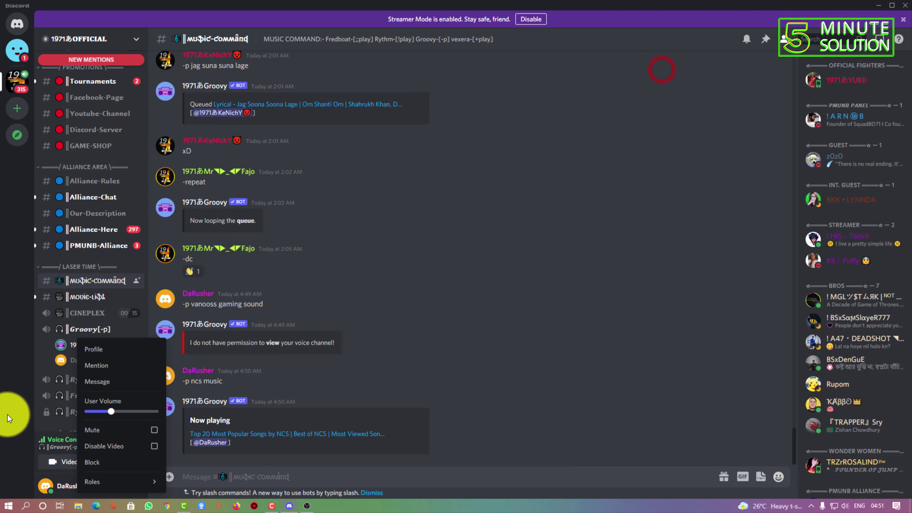
Slightly raise the Groovy bot's user volume, view its profile card, and bring OBS Studio back to the front
mouse_move(111, 412)
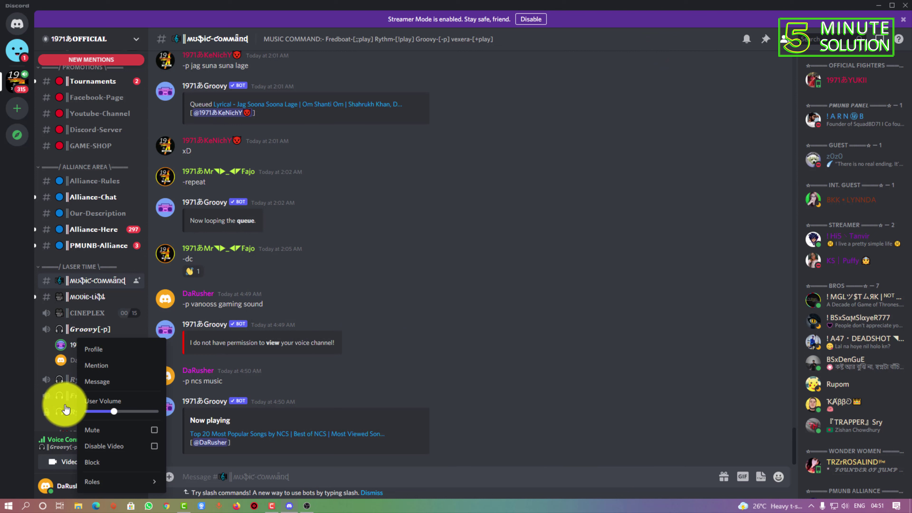
click(60, 360)
click(87, 346)
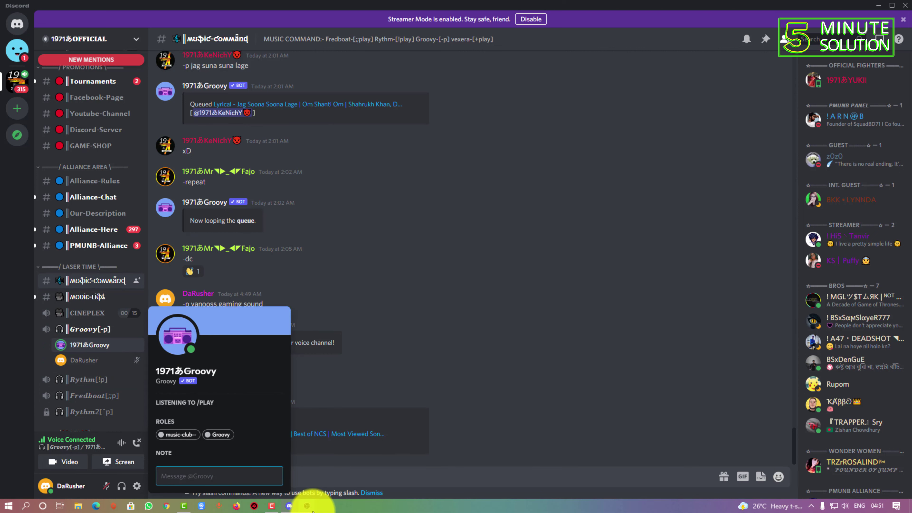
click(308, 506)
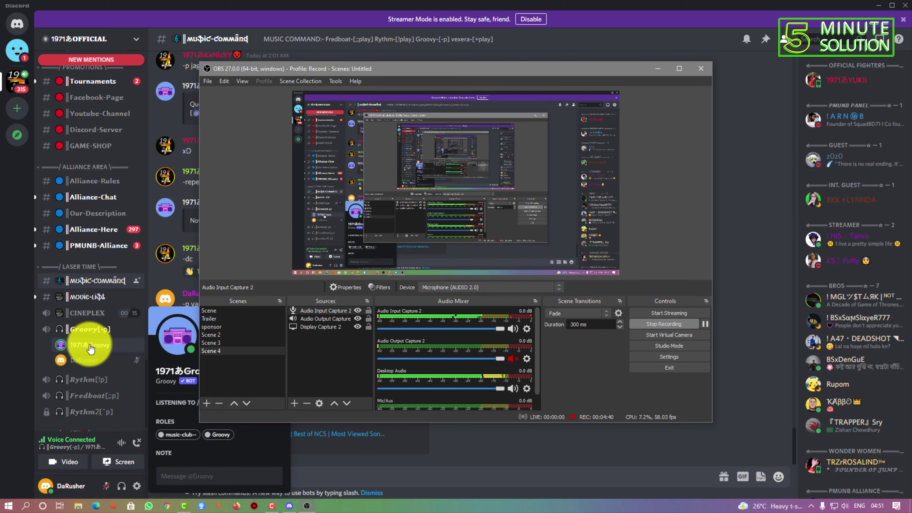
Disconnect from the Discord voice channel, dismiss the call feedback prompt, and minimize Discord with the OBS Studio recording stopped
click(135, 449)
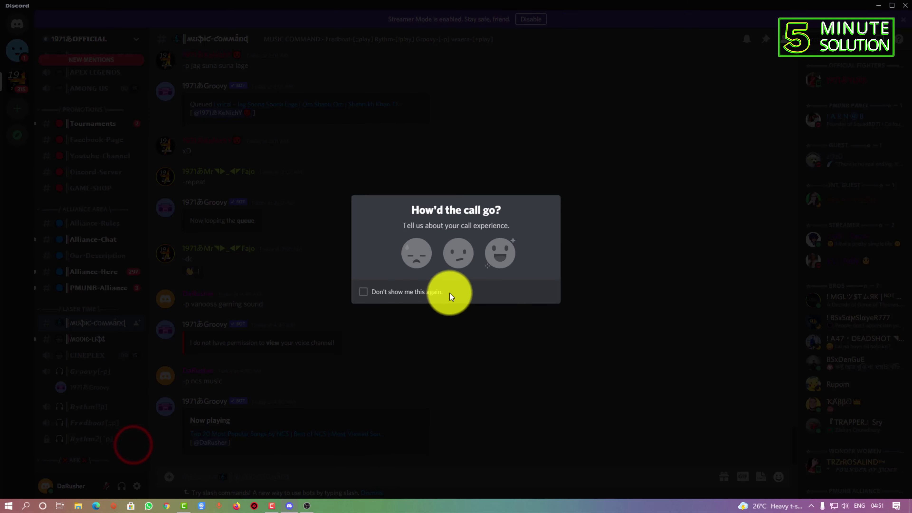
click(342, 422)
click(307, 506)
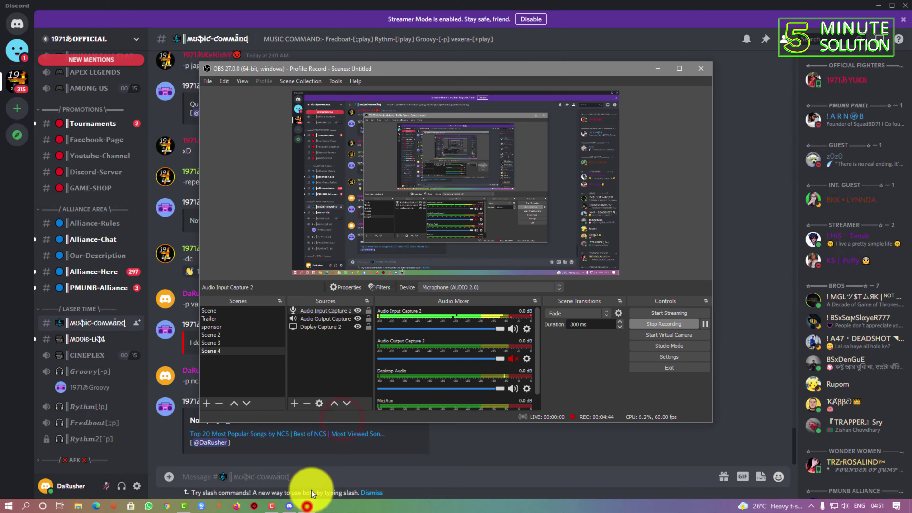
click(874, 9)
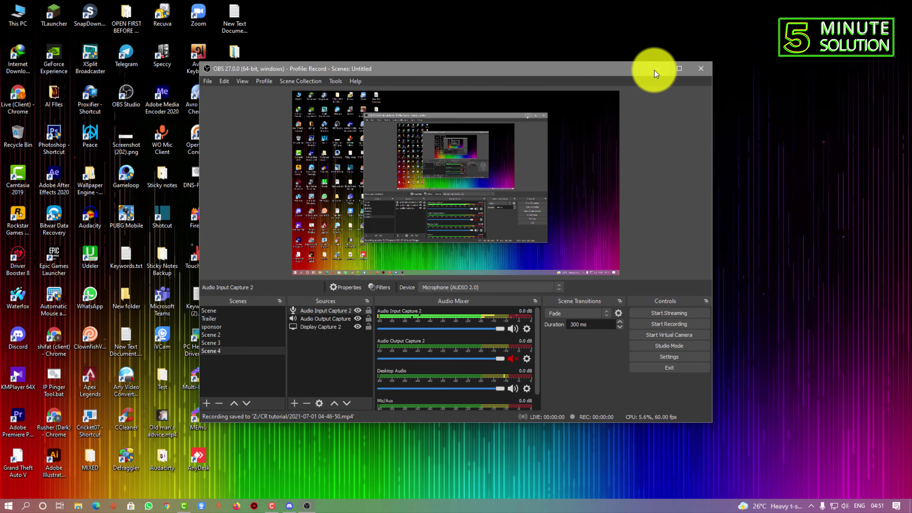
click(665, 356)
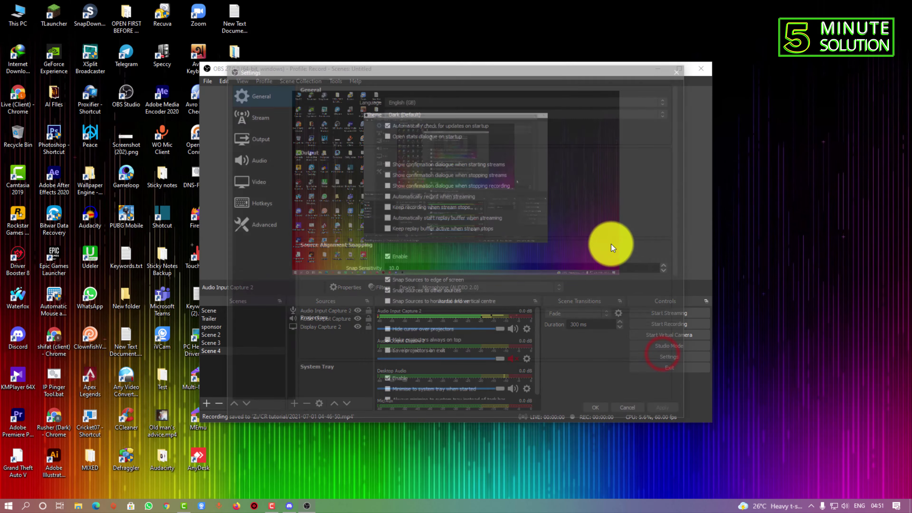
click(284, 137)
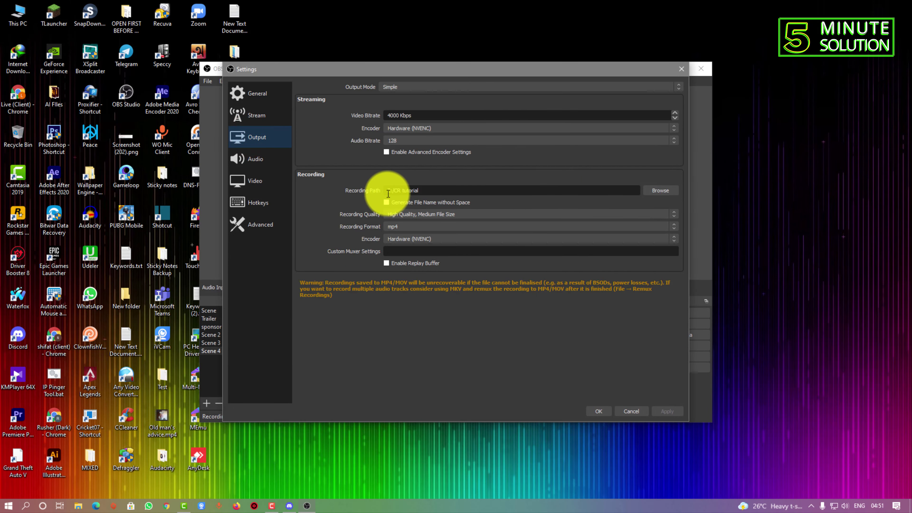
double_click(18, 14)
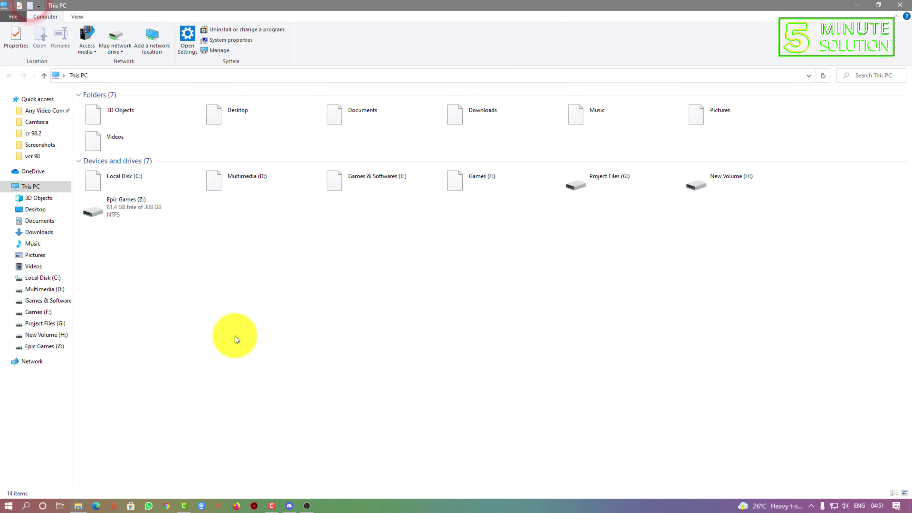
double_click(158, 200)
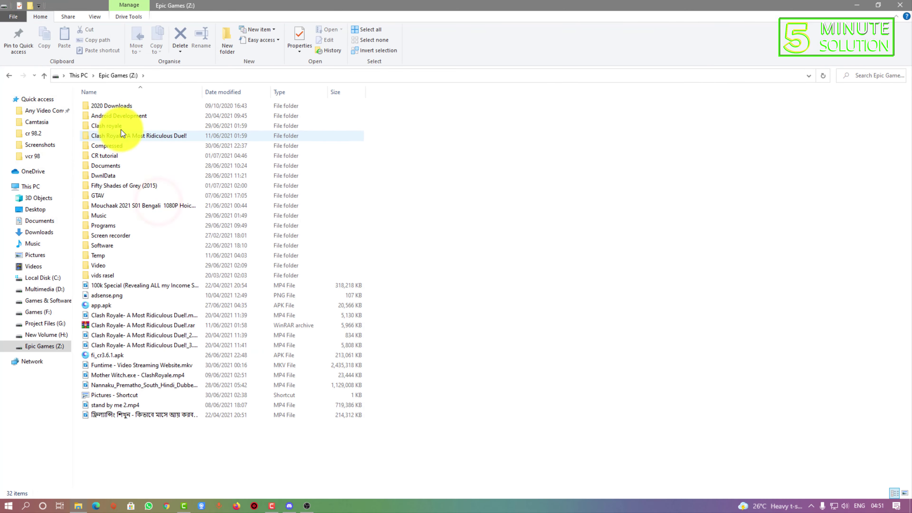
double_click(120, 158)
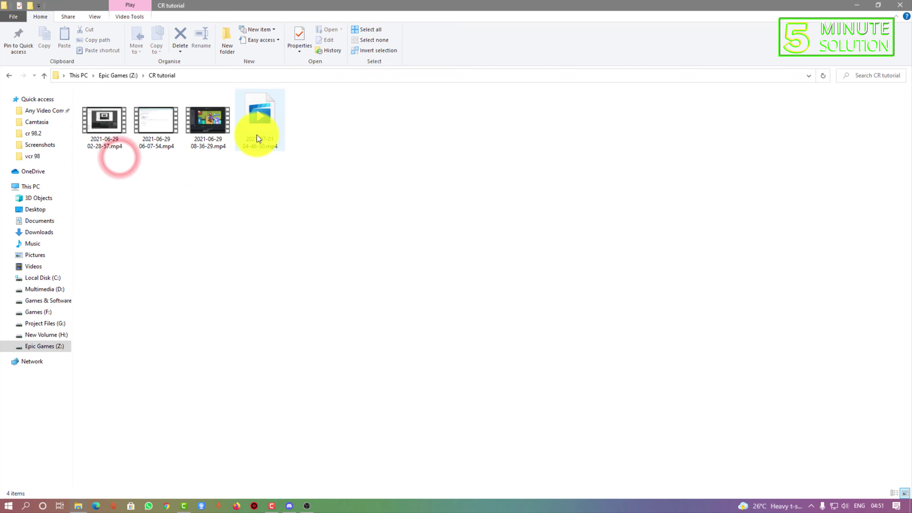
double_click(269, 132)
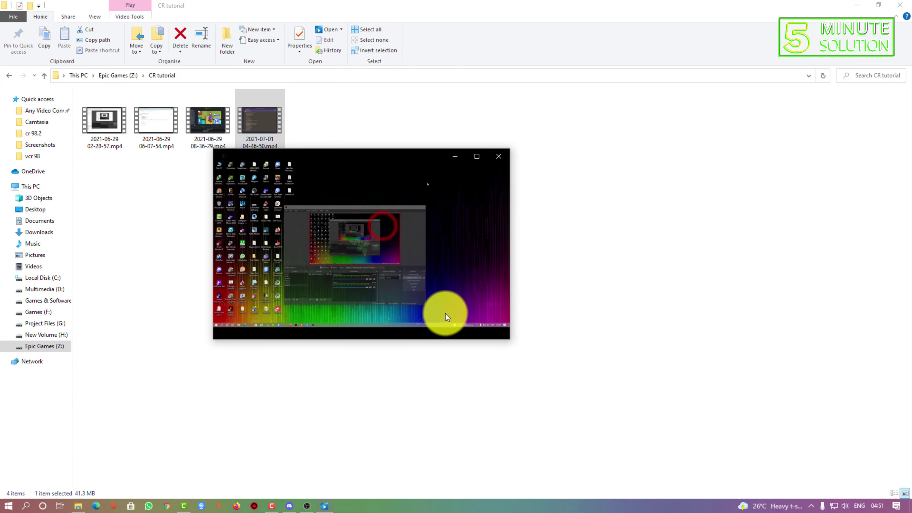
Play the recording in full screen, skip ahead to its last minute to review the Discord audio part, and pause it
click(468, 320)
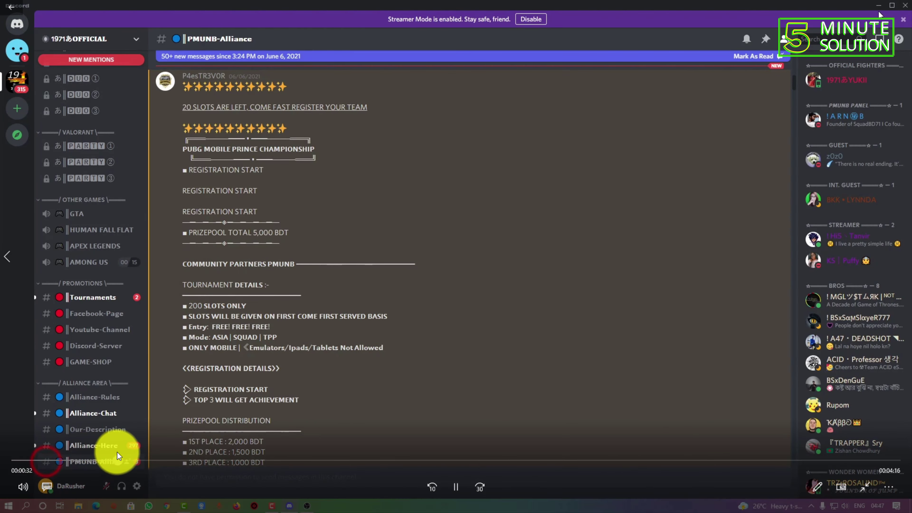
drag(117, 452, 658, 459)
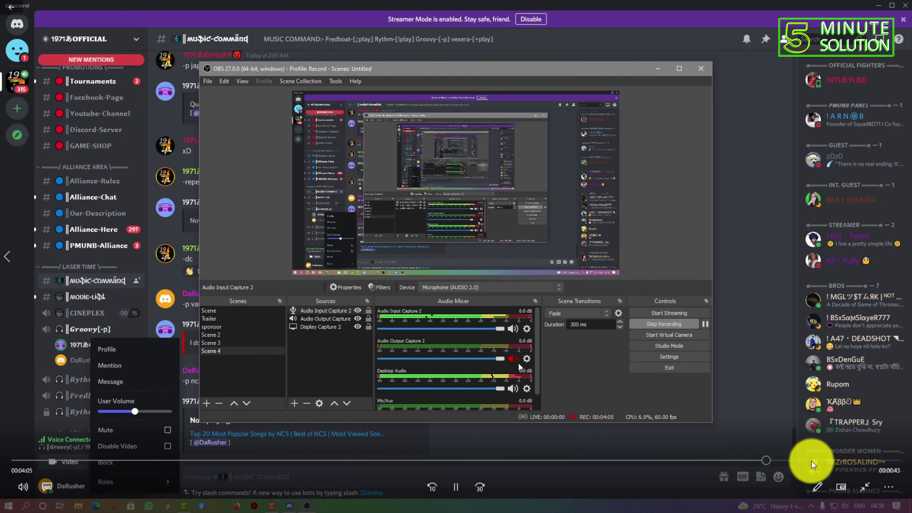
click(819, 462)
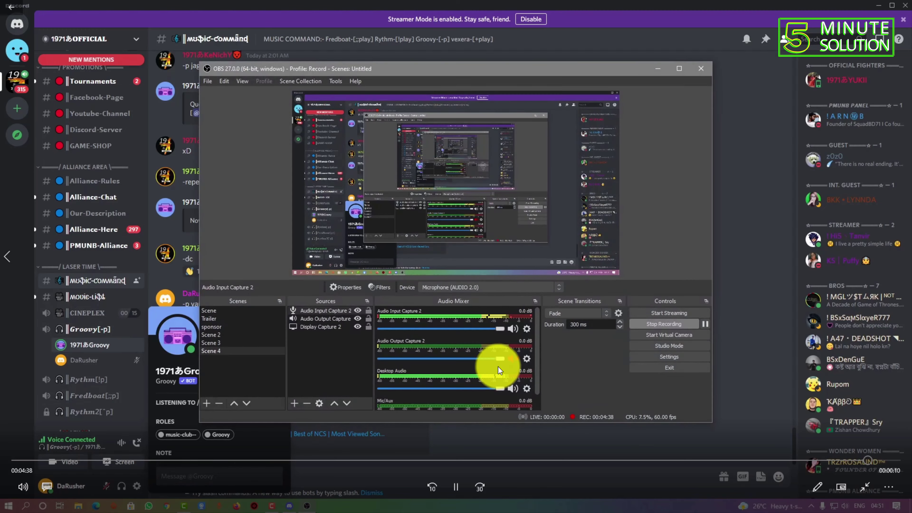
click(456, 487)
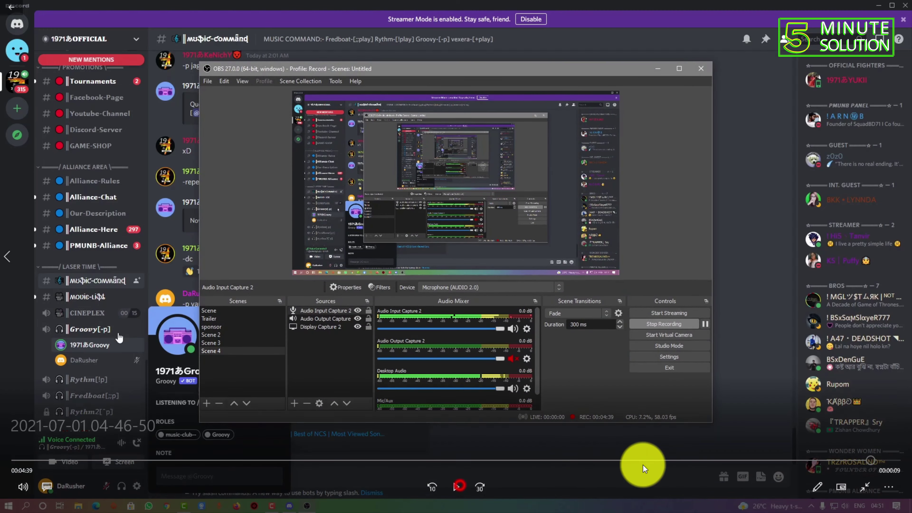
Exit full screen and close the video player, close the OBS settings with OK, and minimize OBS Studio
click(864, 486)
click(499, 156)
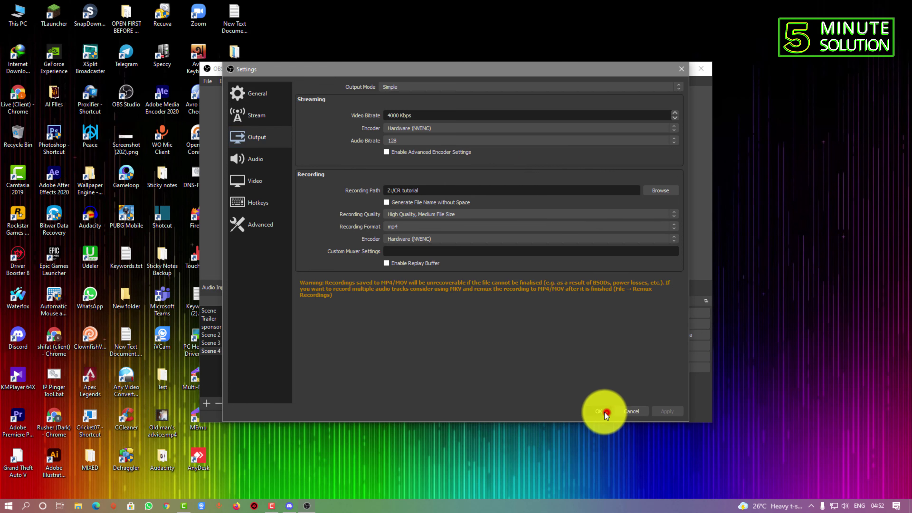
click(605, 412)
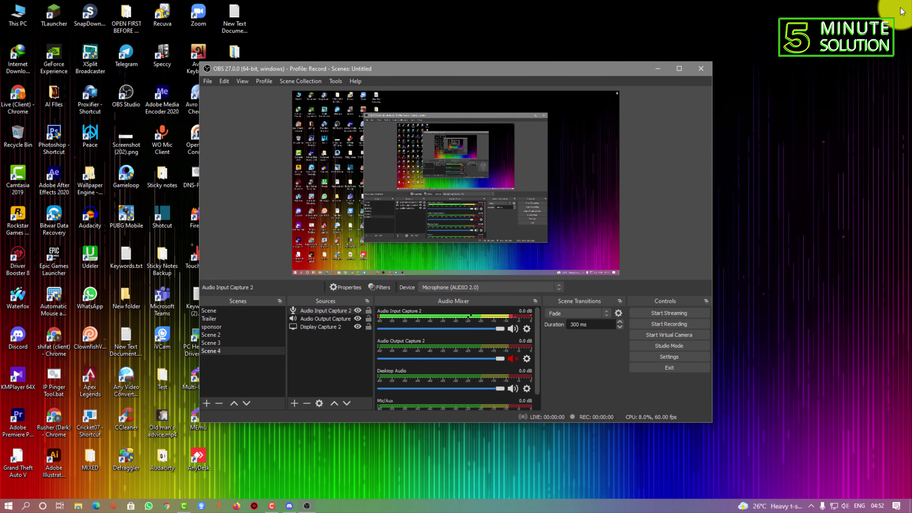
click(657, 68)
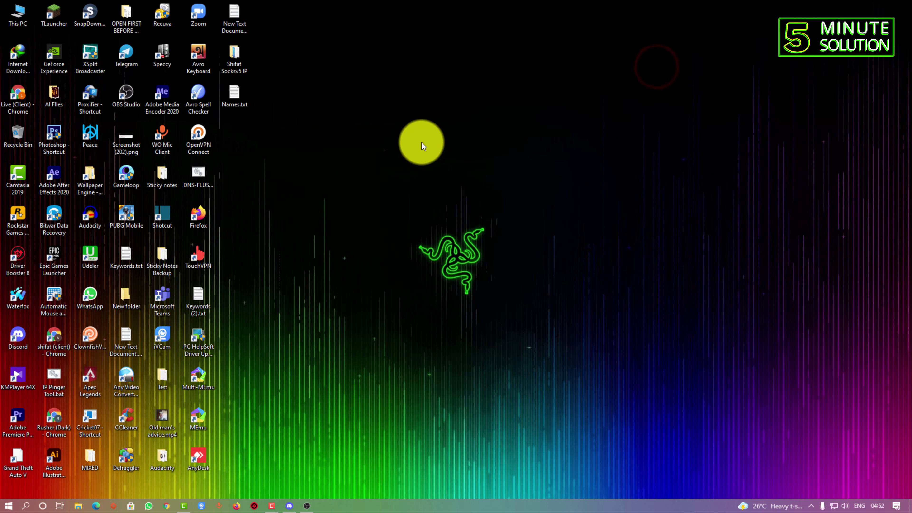